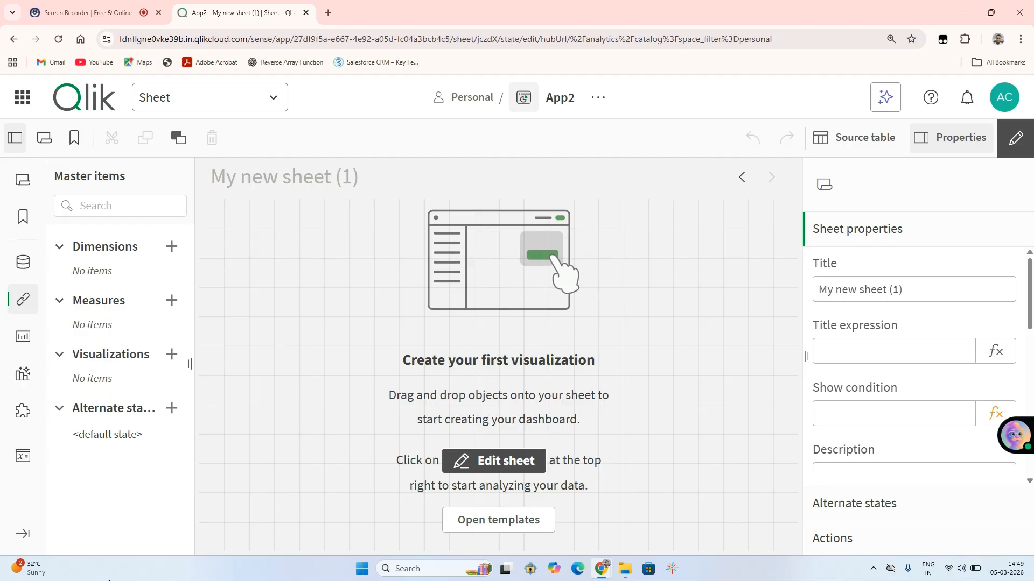
# Add a map chart to the empty sheet and enlarge it to 20 x 10 grid cells.
pyautogui.click(23, 337)
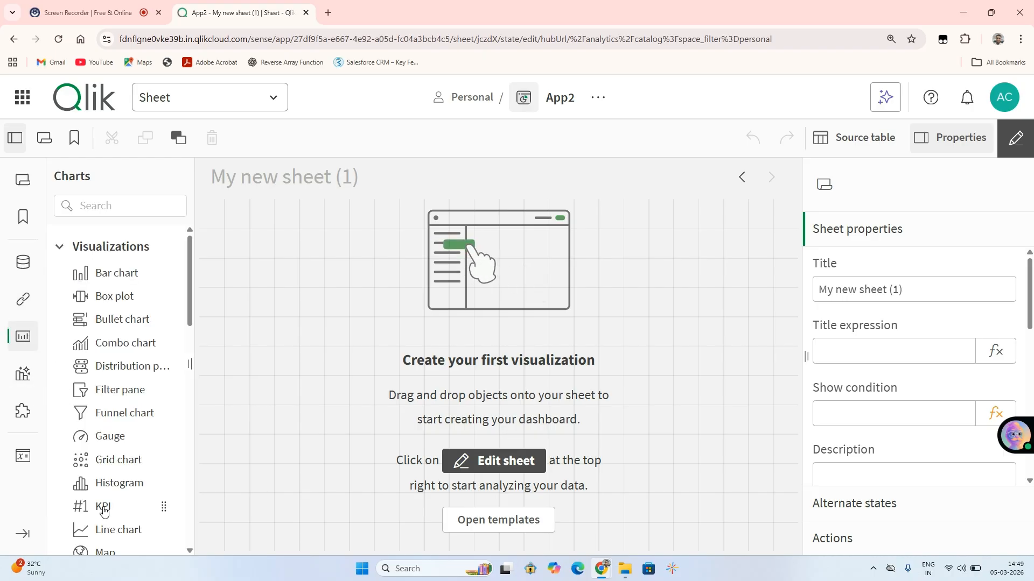
pyautogui.scroll(-1, 106, 514)
pyautogui.moveTo(112, 505); pyautogui.dragTo(431, 276)
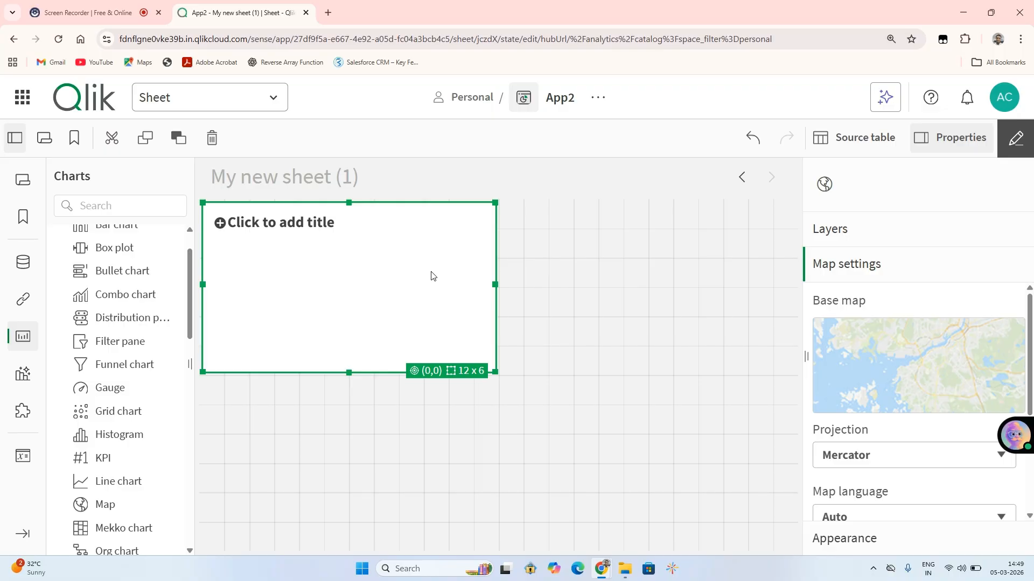
pyautogui.moveTo(495, 288); pyautogui.dragTo(691, 286)
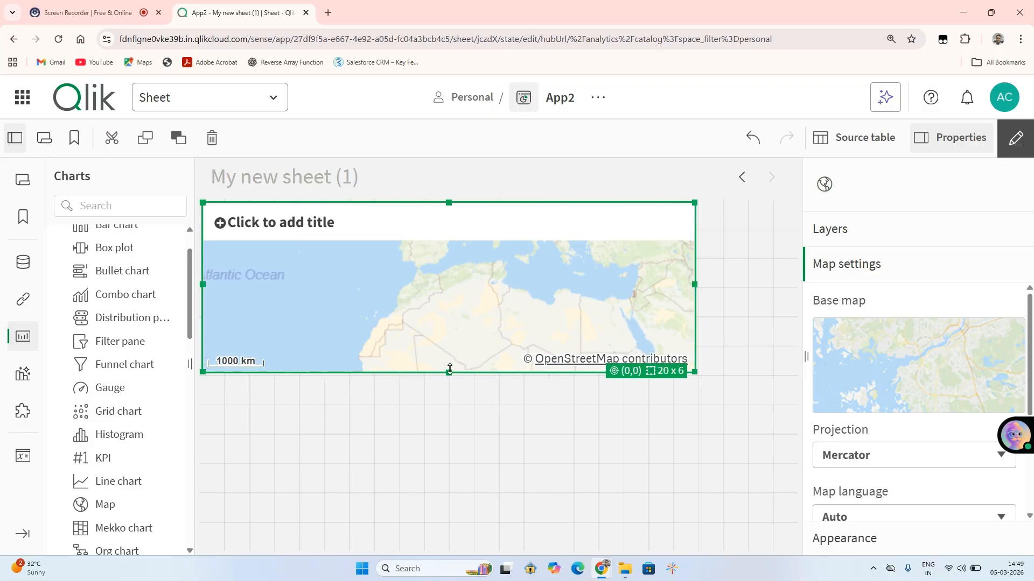
pyautogui.moveTo(449, 371); pyautogui.dragTo(450, 490)
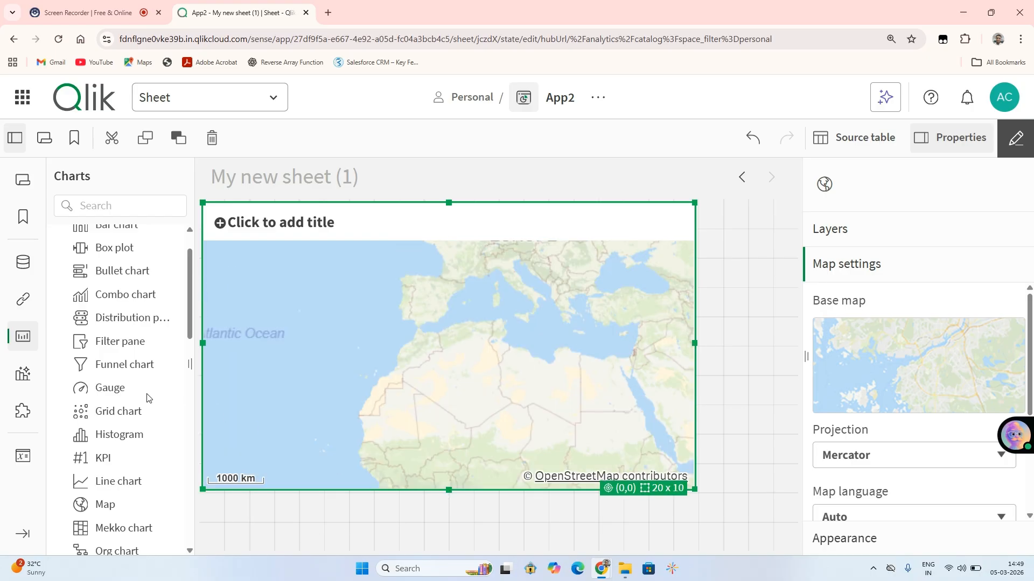
# Start a new drill-down master dimension with the fields Country, Region and City in that order.
pyautogui.click(22, 304)
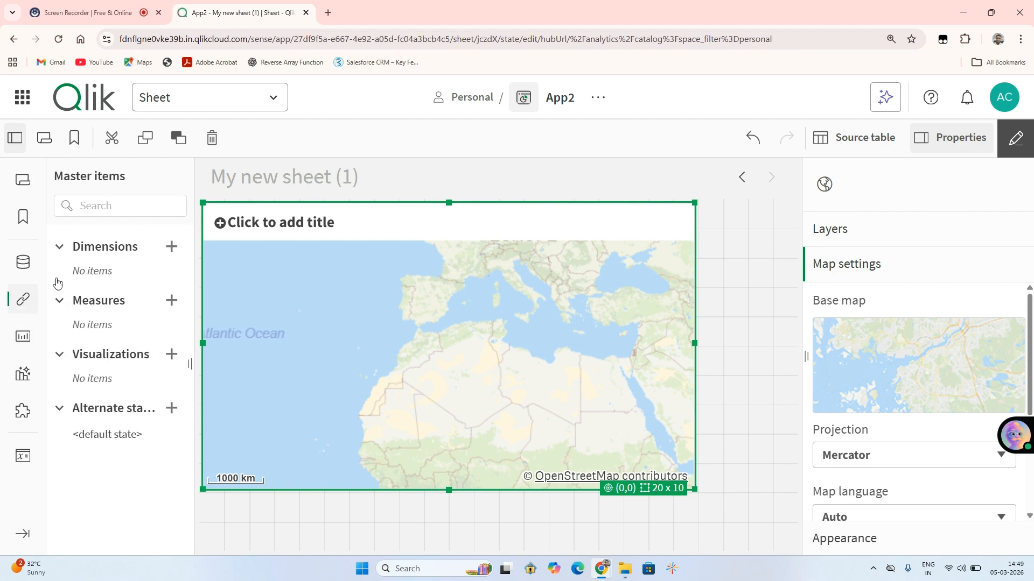
pyautogui.click(172, 253)
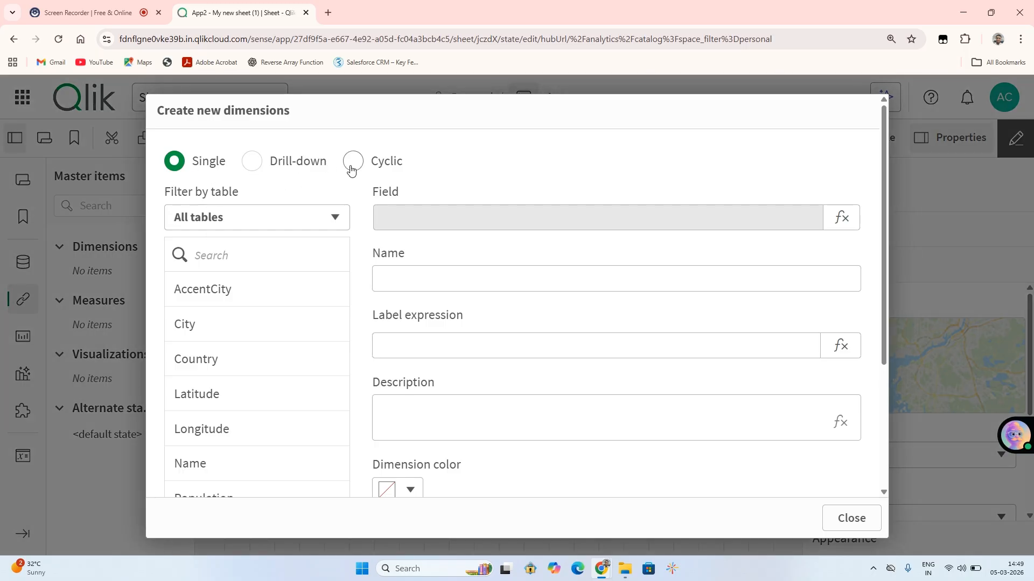
pyautogui.click(263, 166)
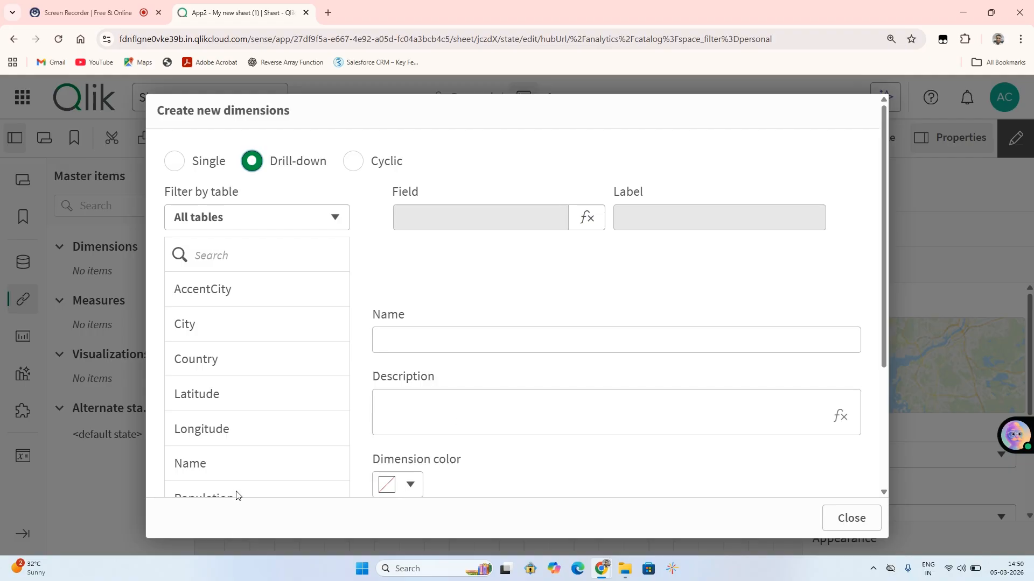
pyautogui.click(213, 353)
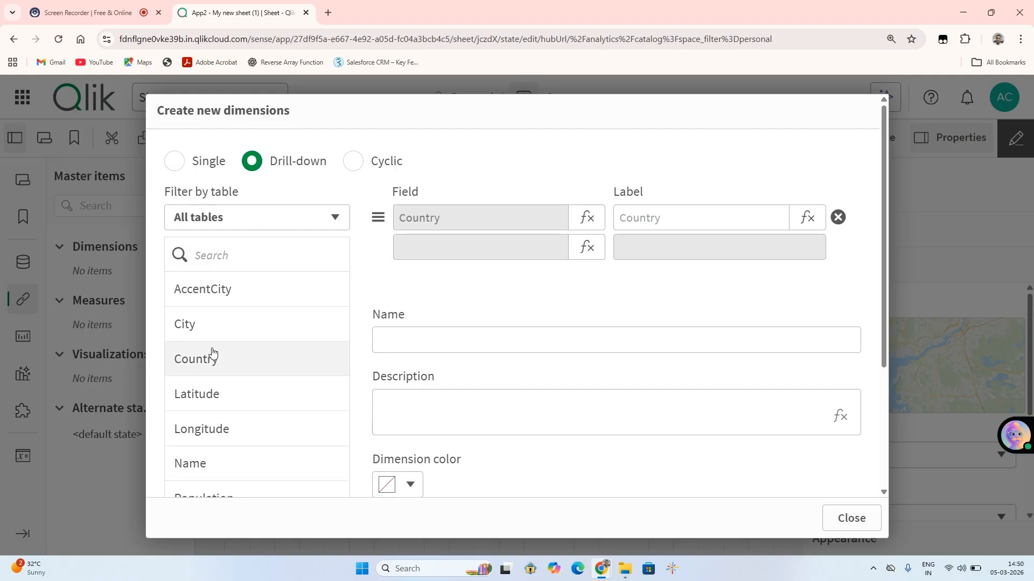
pyautogui.scroll(-2, 253, 353)
pyautogui.scroll(-1, 254, 354)
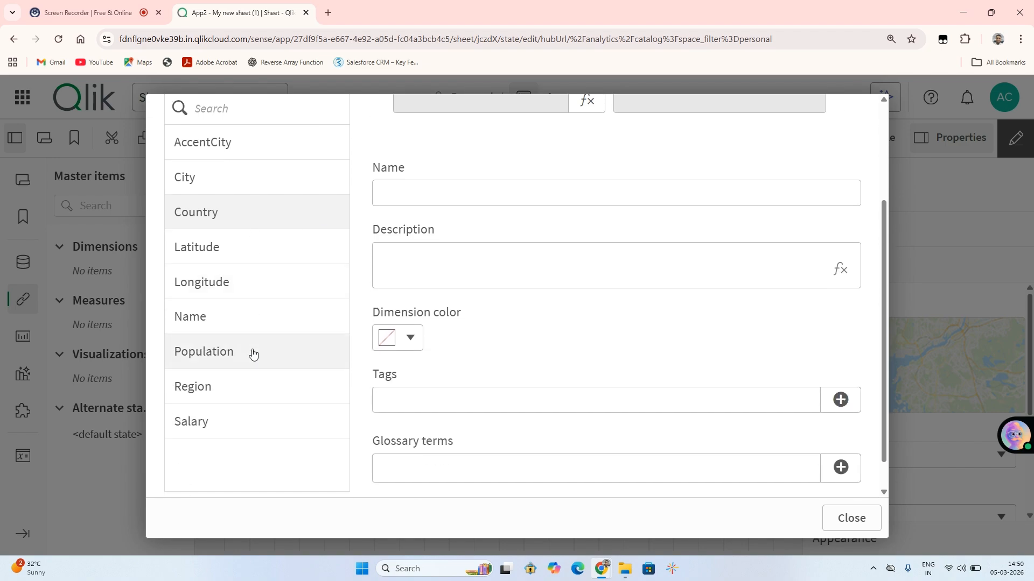
pyautogui.click(221, 383)
pyautogui.scroll(2, 222, 386)
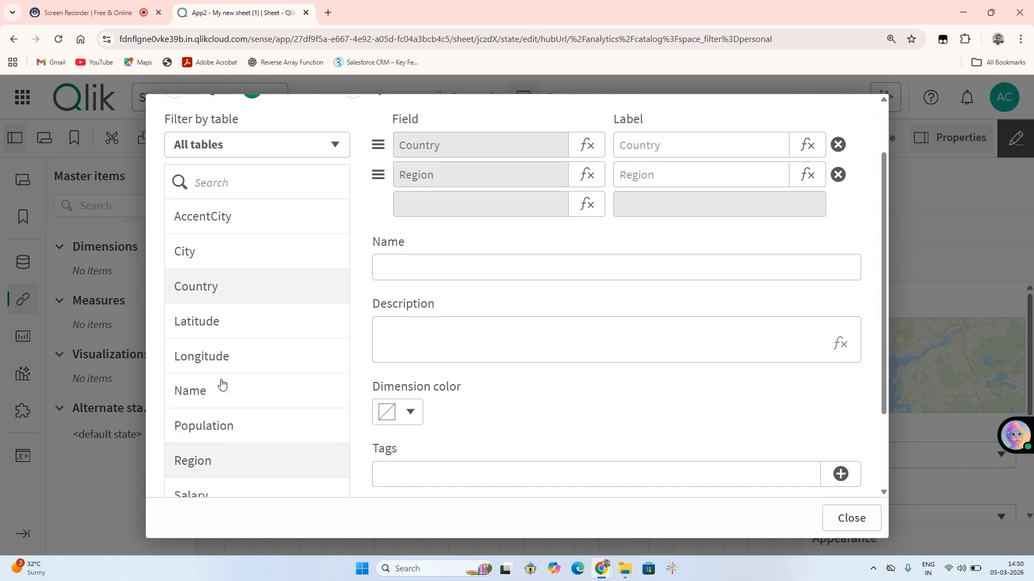
pyautogui.click(208, 298)
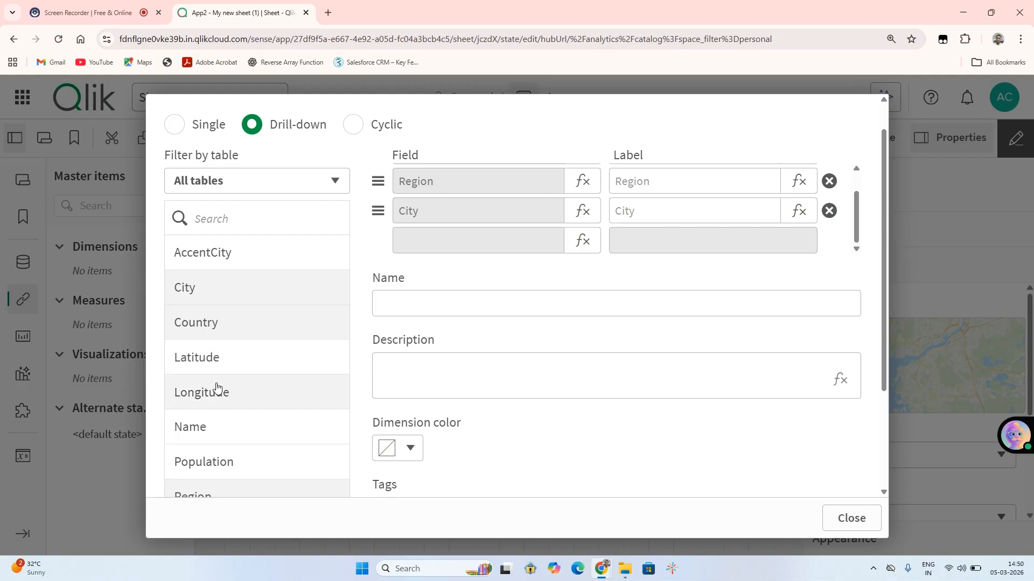
# Name the drill-down dimension Zoom_map, create it and close the dimension dialog.
pyautogui.scroll(-3, 591, 469)
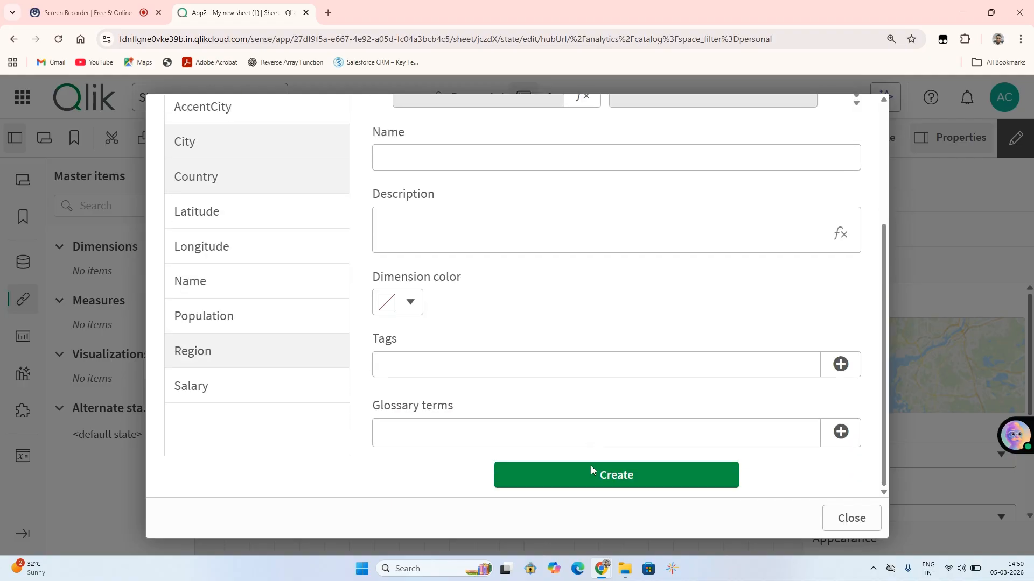
pyautogui.click(530, 163)
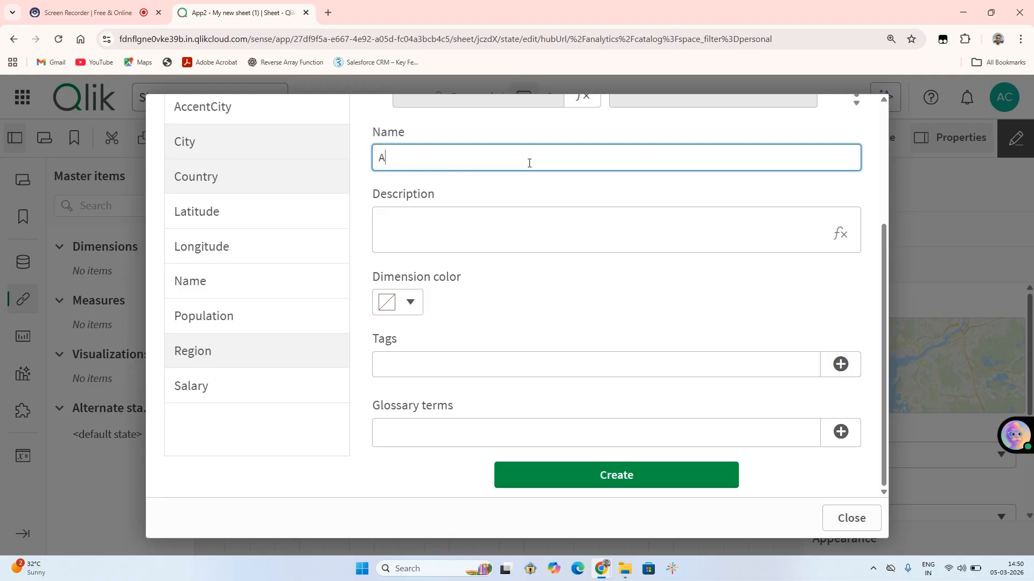
pyautogui.write('Zoom_map')
pyautogui.click(587, 472)
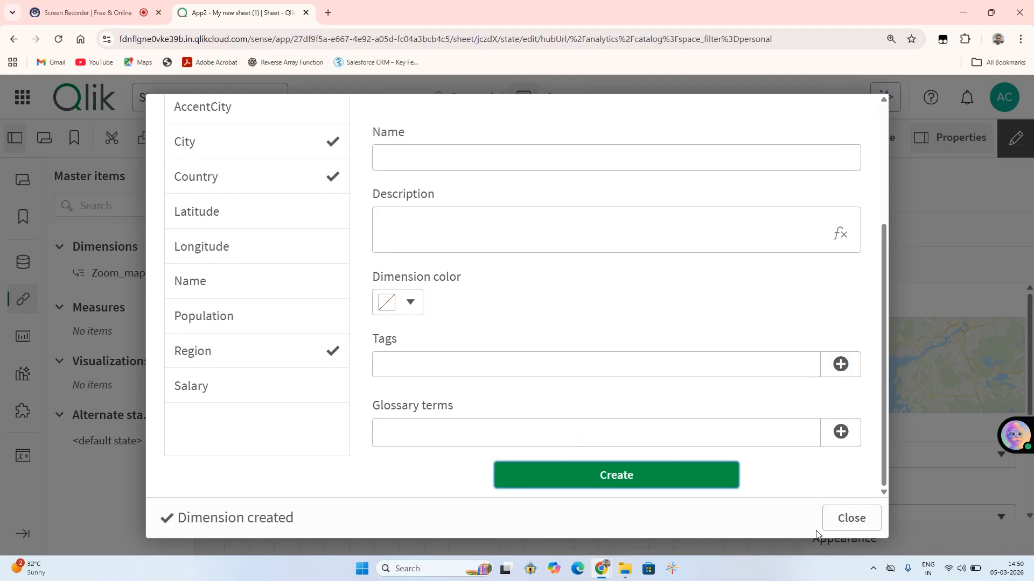
pyautogui.click(850, 518)
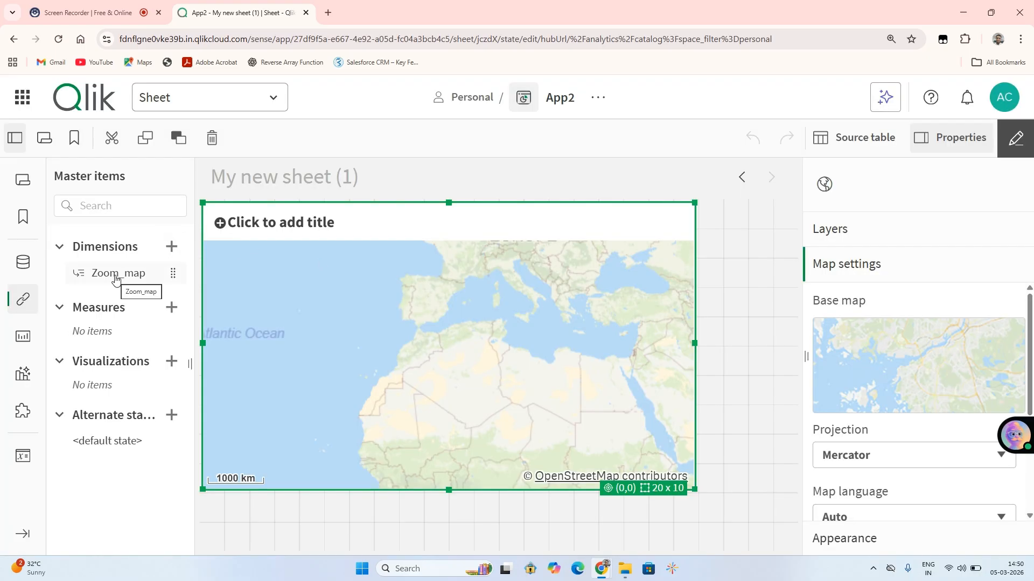
# Add the Zoom_map dimension to the map as a point layer and enable latitude and longitude fields for its location.
pyautogui.moveTo(115, 278); pyautogui.dragTo(345, 319)
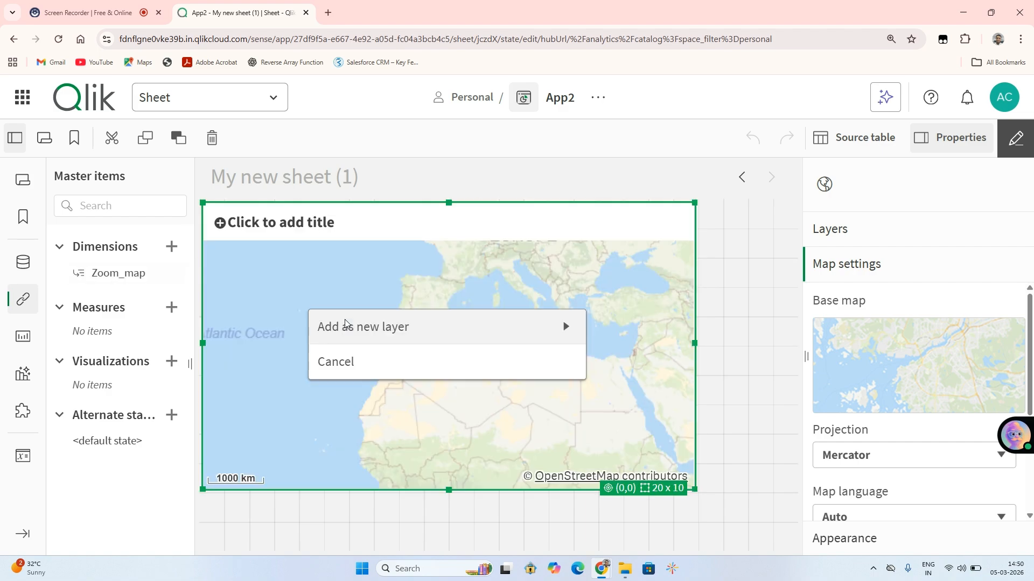
pyautogui.click(421, 341)
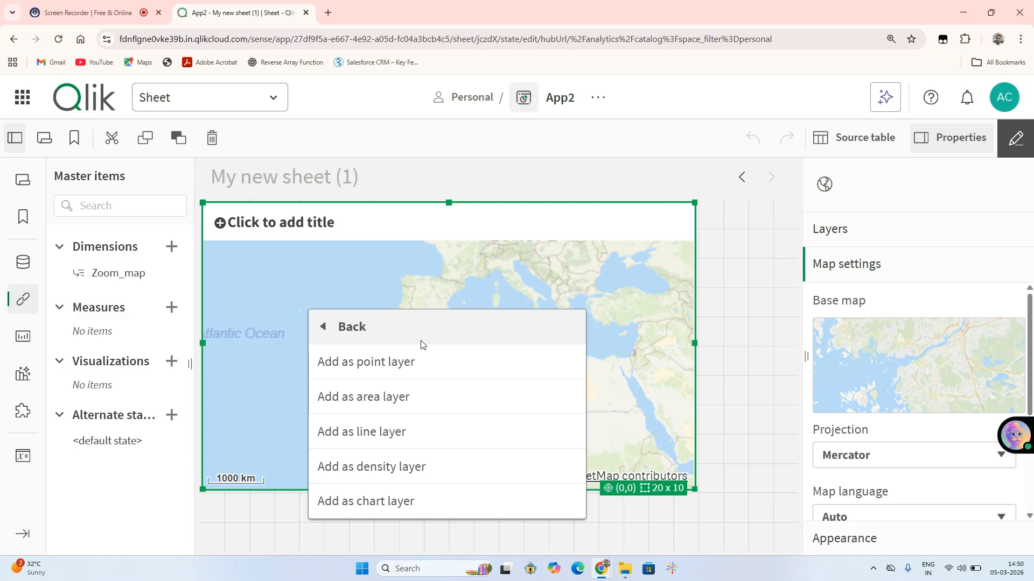
pyautogui.click(406, 367)
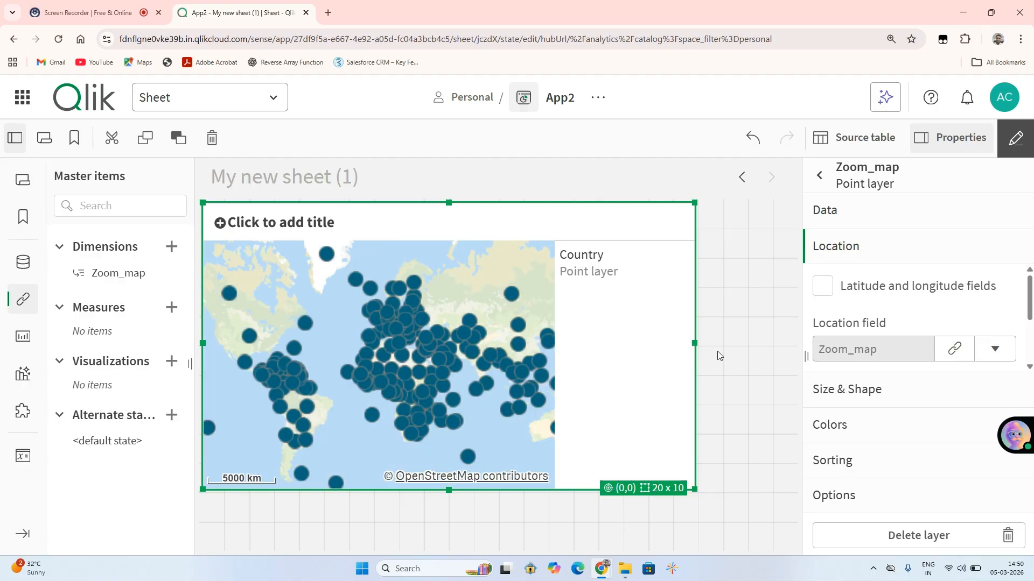
pyautogui.click(831, 295)
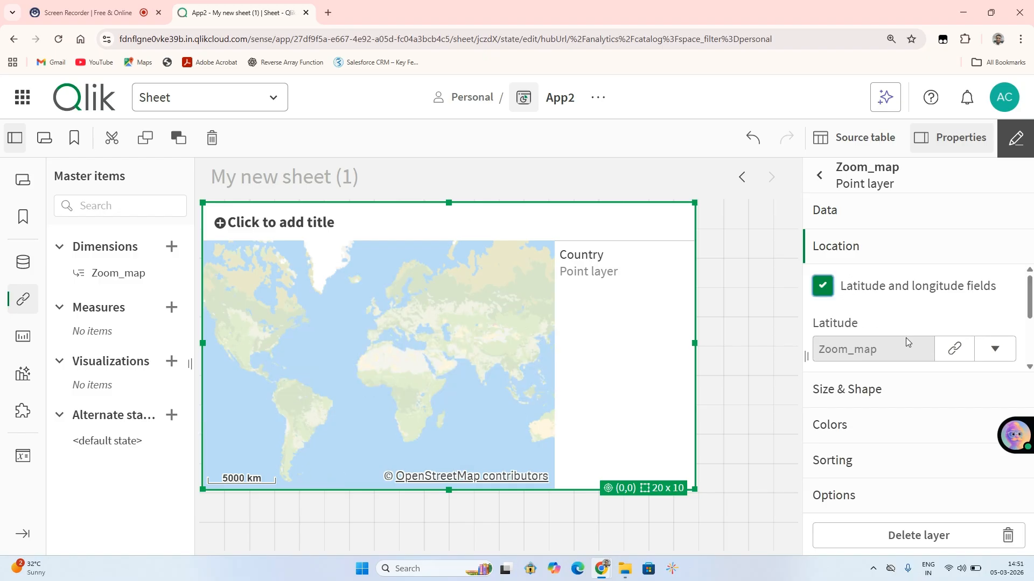
# Examine the map at different zoom levels and areas to check how the point layer displays.
pyautogui.scroll(5, 453, 382)
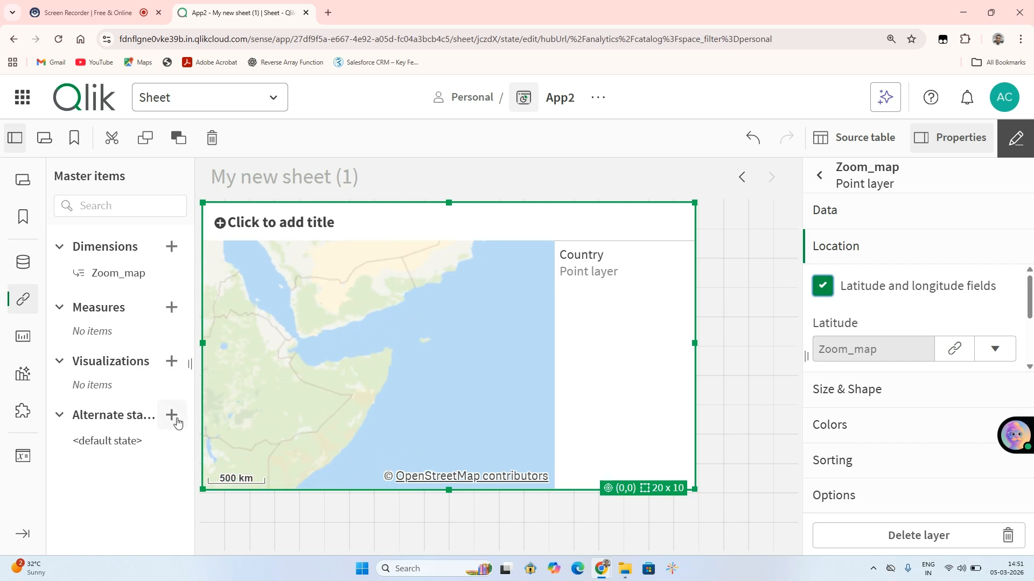
pyautogui.scroll(3, 258, 395)
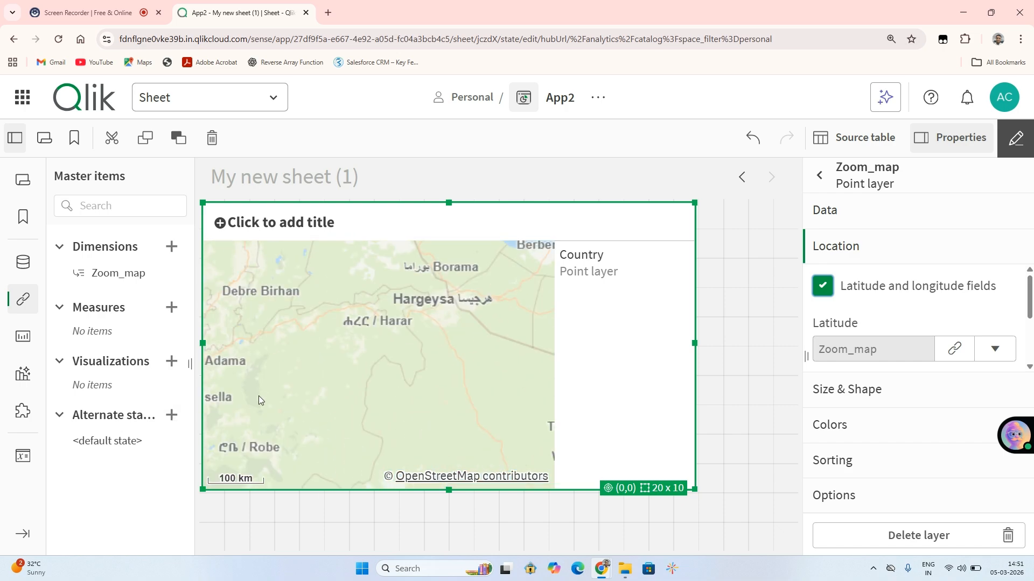
pyautogui.scroll(3, 401, 441)
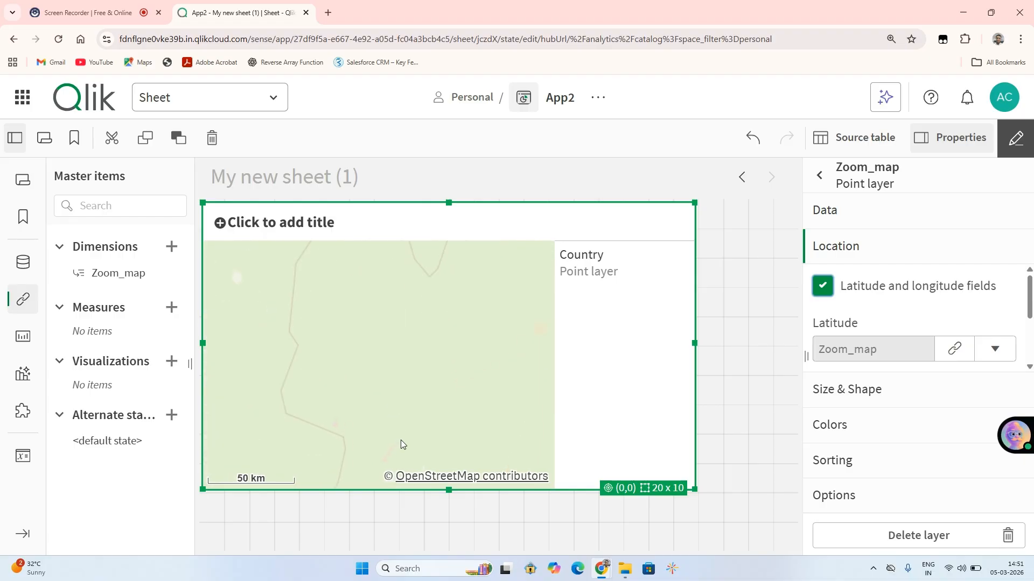
pyautogui.scroll(3, 373, 364)
pyautogui.scroll(-3, 372, 362)
pyautogui.scroll(-3, 373, 366)
pyautogui.scroll(-3, 372, 366)
pyautogui.scroll(-1, 373, 366)
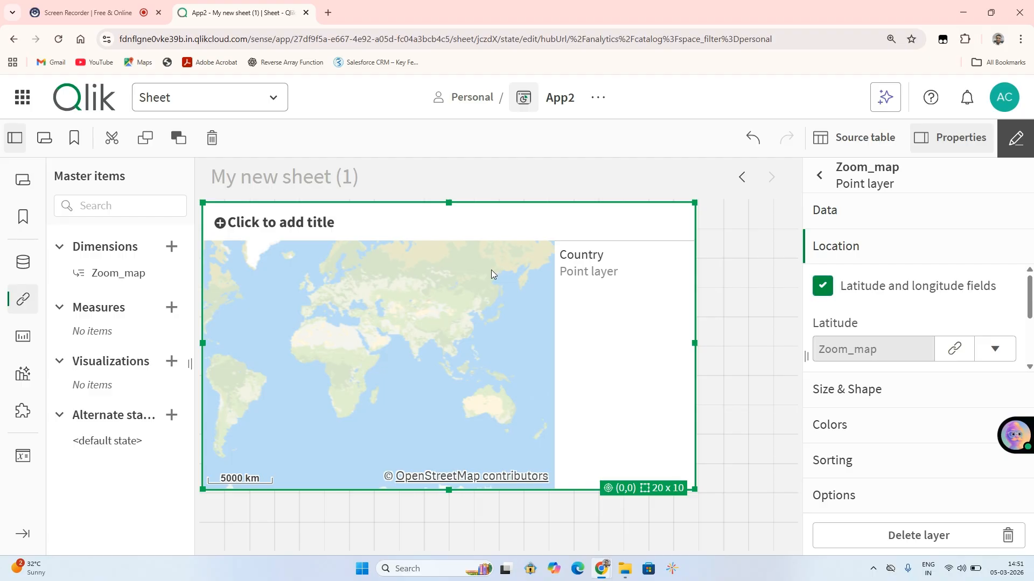
pyautogui.scroll(2, 511, 268)
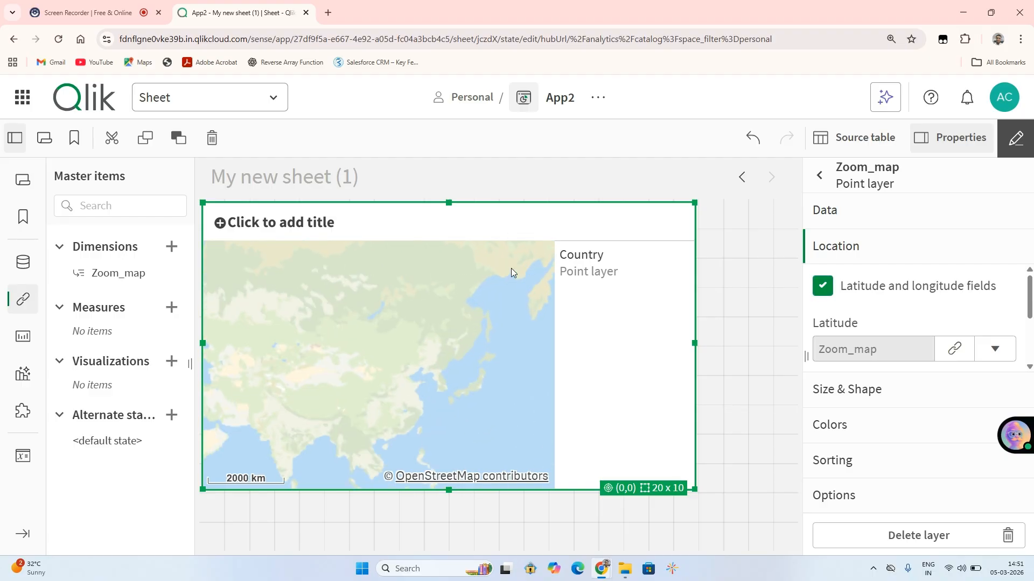
pyautogui.scroll(-1, 512, 268)
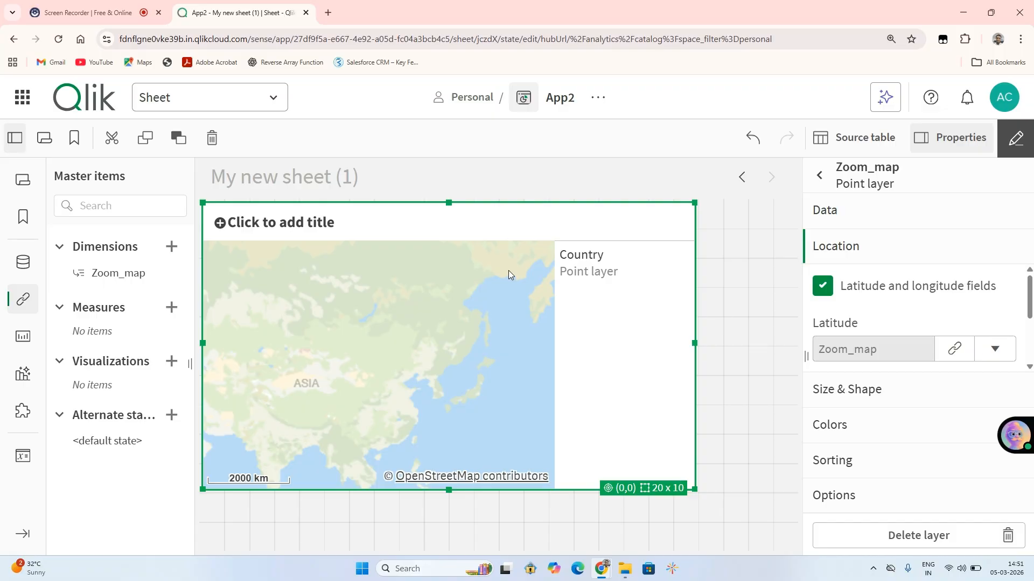
pyautogui.scroll(3, 509, 271)
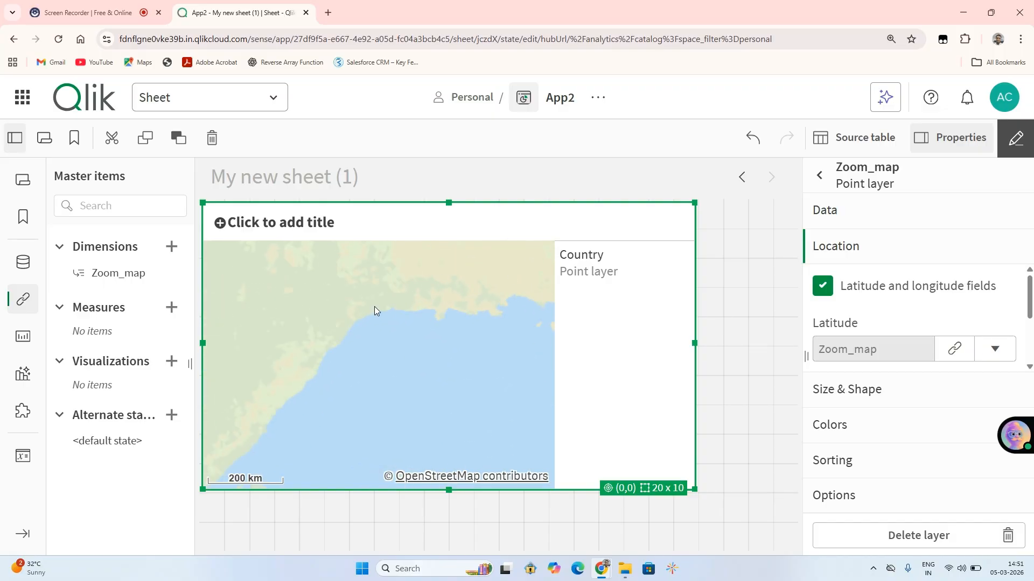
pyautogui.scroll(-2, 374, 307)
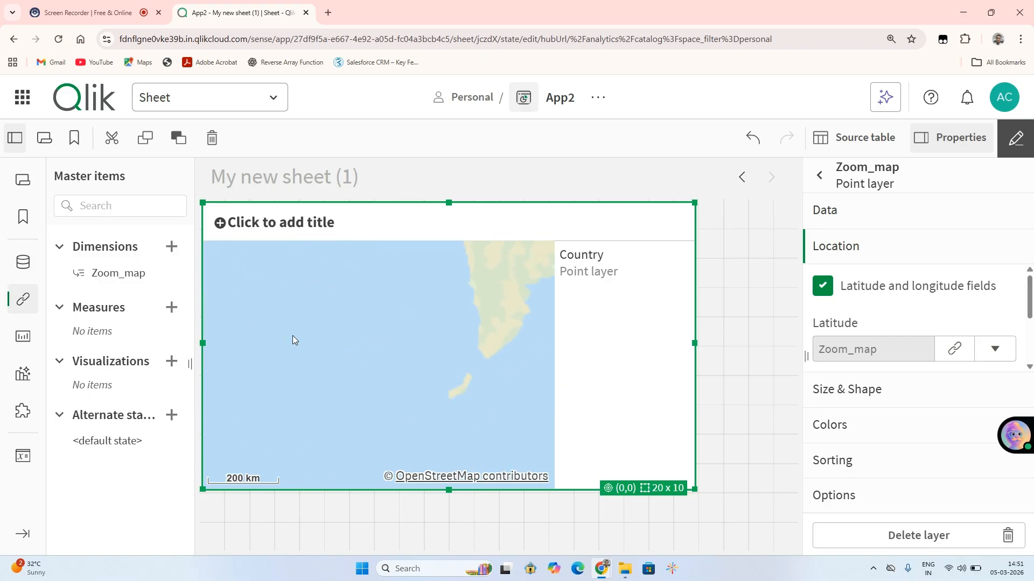
pyautogui.scroll(5, 515, 275)
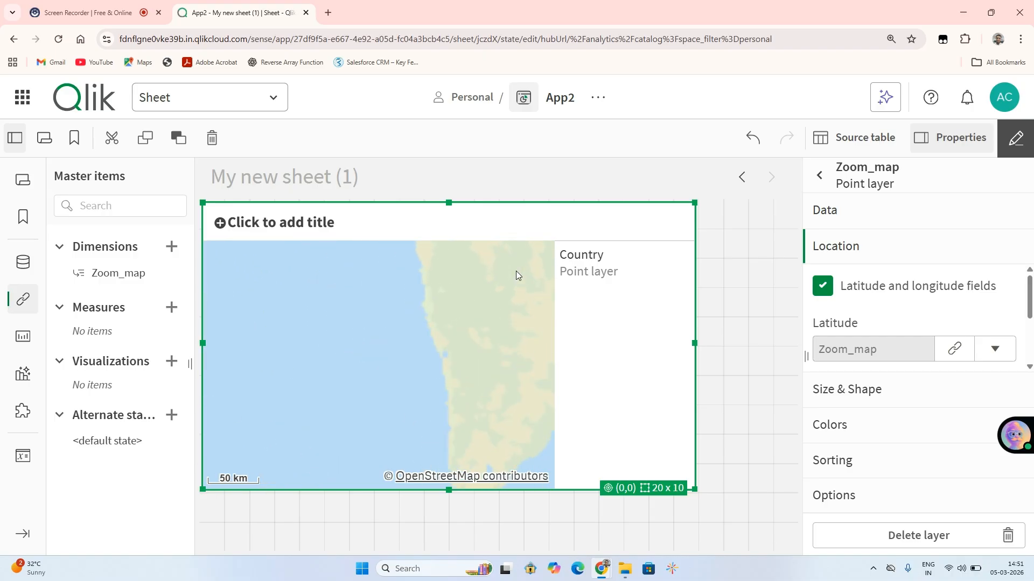
pyautogui.scroll(3, 516, 276)
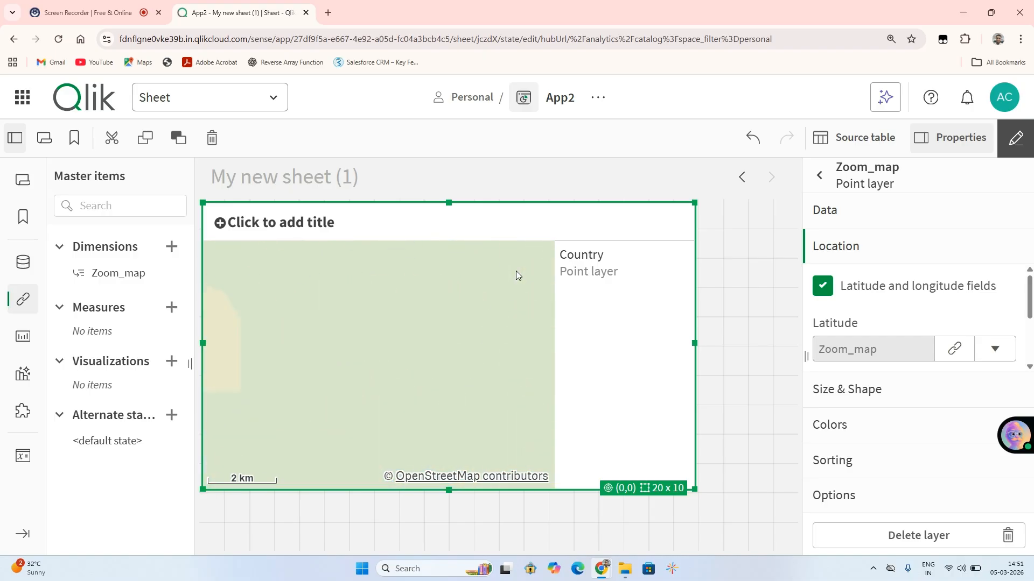
pyautogui.scroll(-4, 516, 272)
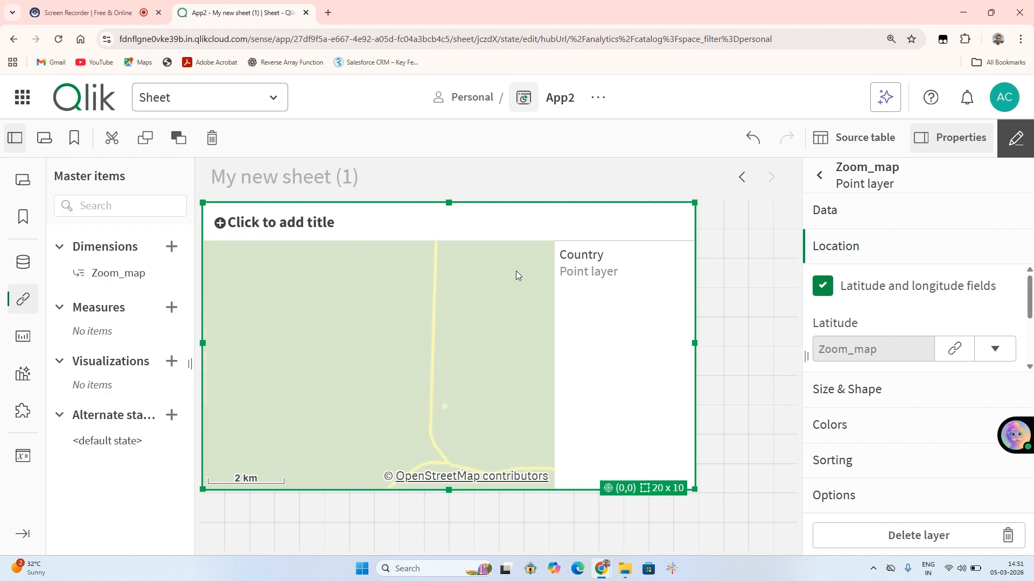
pyautogui.scroll(-5, 515, 272)
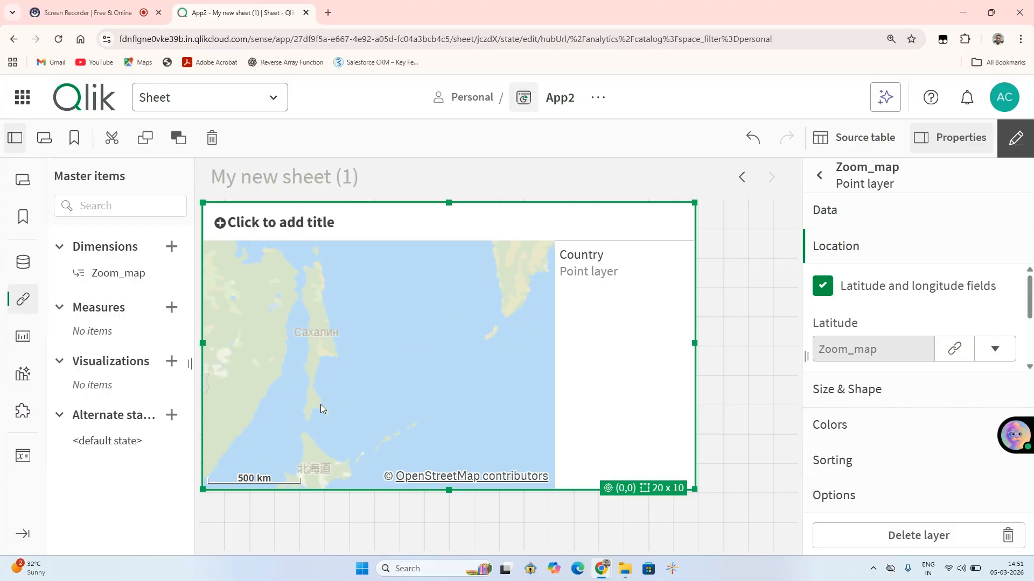
pyautogui.scroll(3, 320, 405)
pyautogui.scroll(-2, 320, 405)
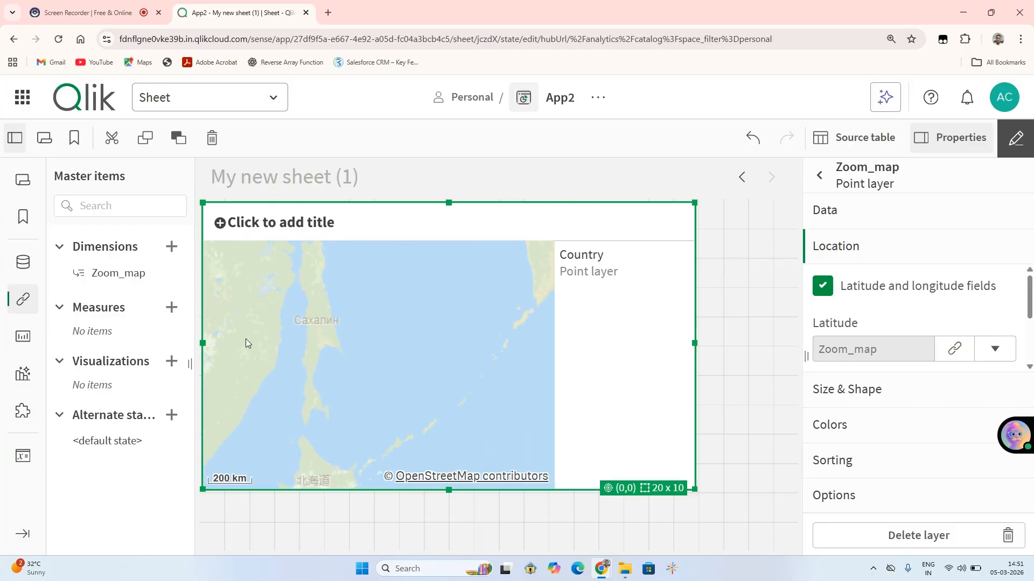
# Leave sheet editing and inspect the map at different zoom levels in analysis mode.
pyautogui.click(1022, 144)
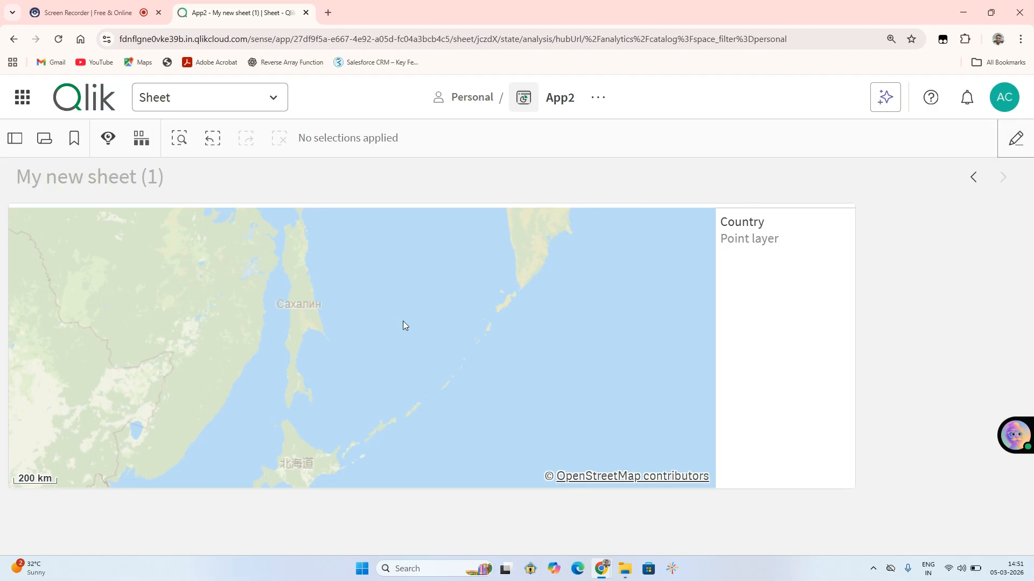
pyautogui.scroll(1, 403, 321)
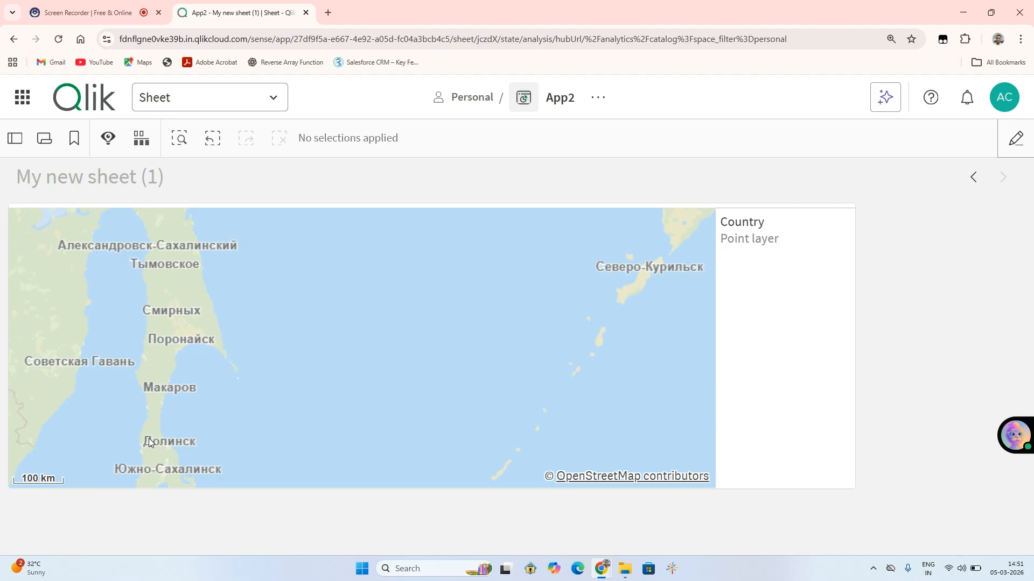
pyautogui.scroll(-3, 248, 323)
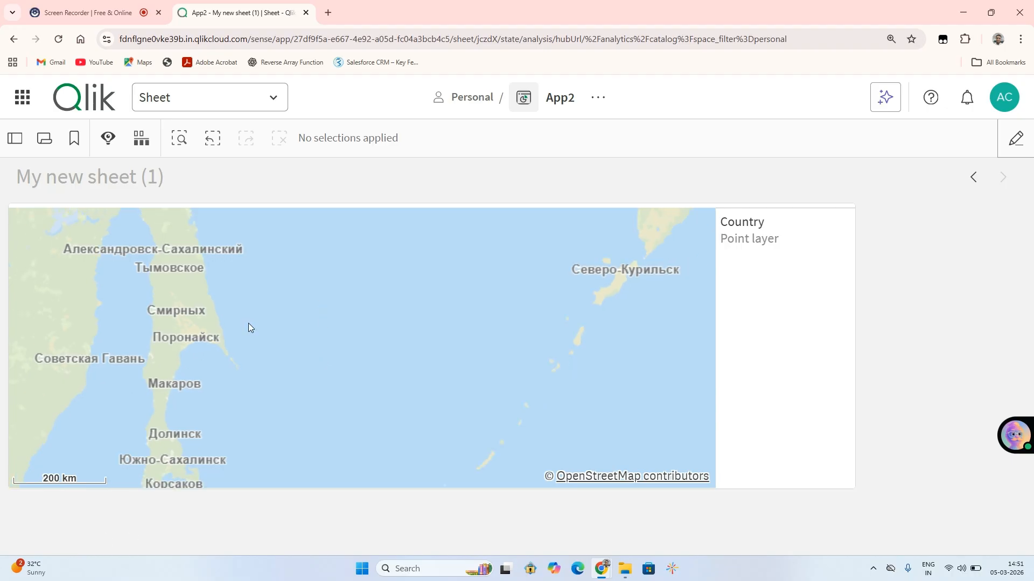
# Examine the Country point layer map over northeastern Asia and the Arctic, from continental down to local scale, to check its drill-down display.
pyautogui.scroll(-2, 248, 323)
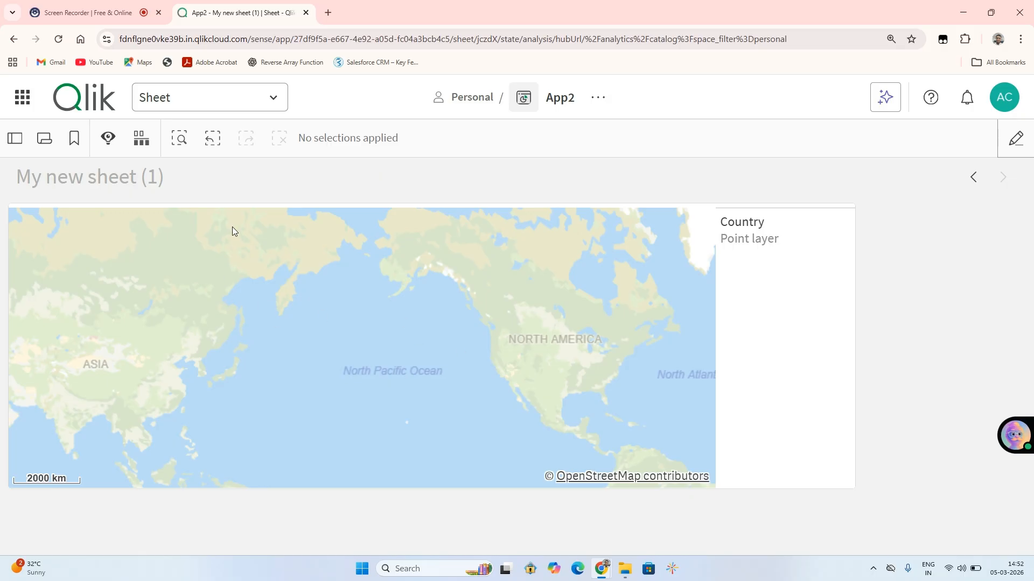
pyautogui.scroll(5, 265, 234)
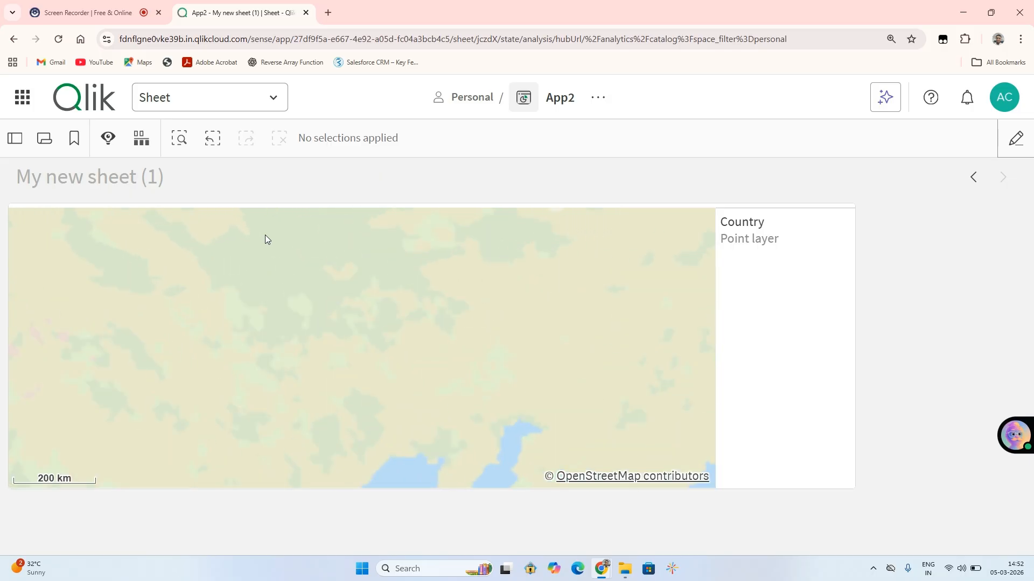
pyautogui.scroll(2, 287, 304)
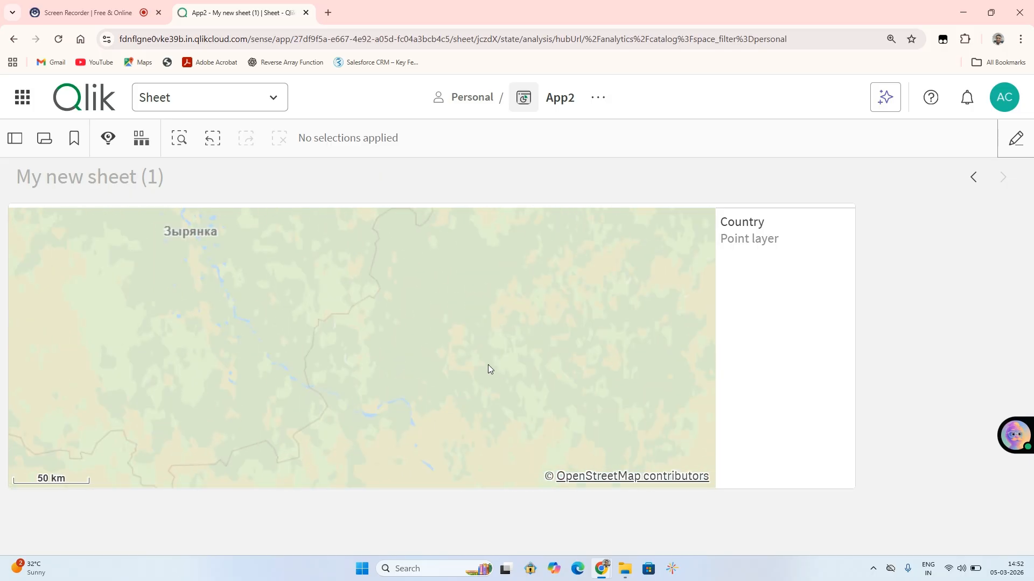
pyautogui.scroll(2, 565, 341)
pyautogui.scroll(-3, 566, 343)
pyautogui.scroll(-4, 565, 340)
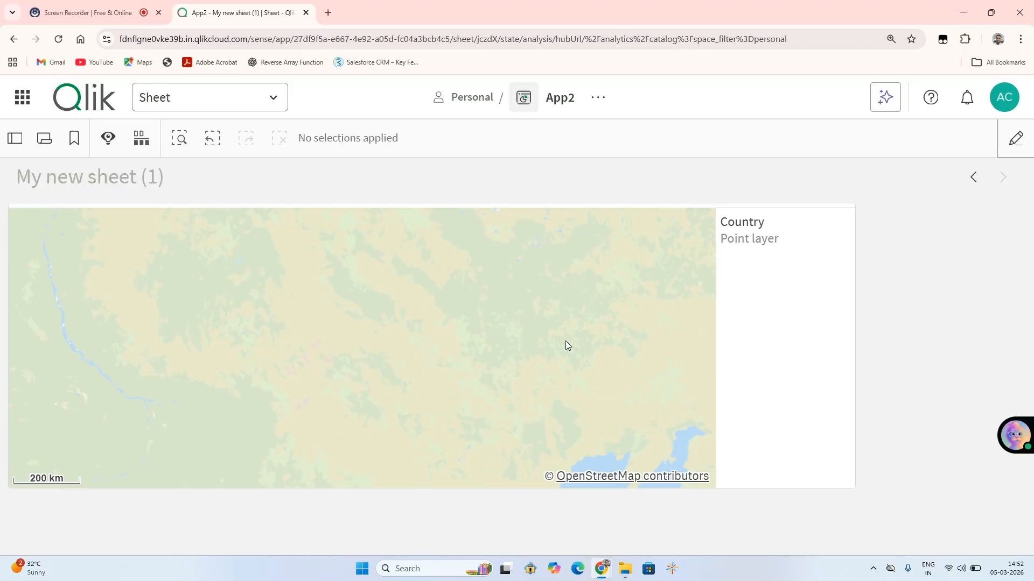
pyautogui.scroll(-1, 566, 341)
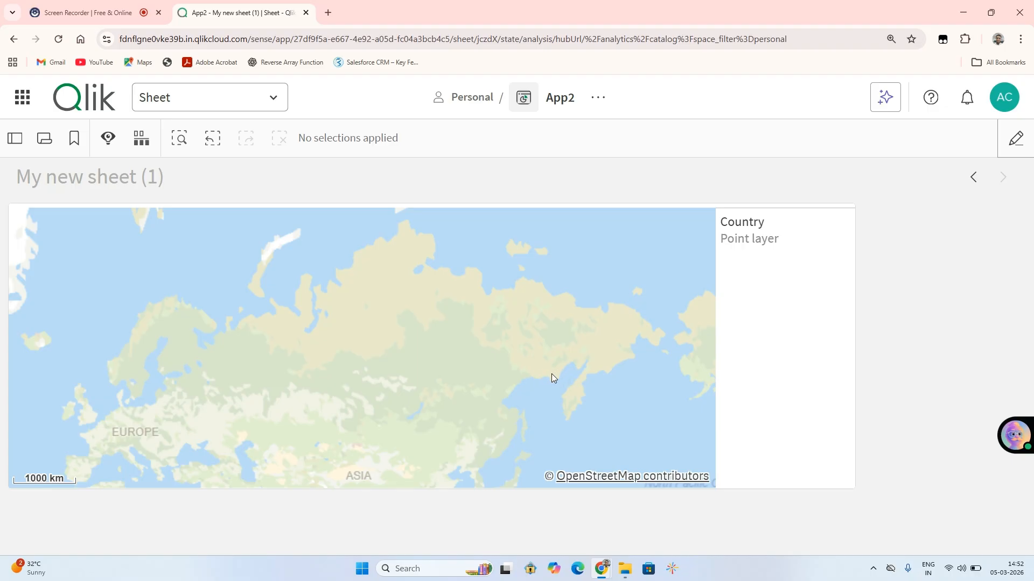
pyautogui.scroll(5, 580, 363)
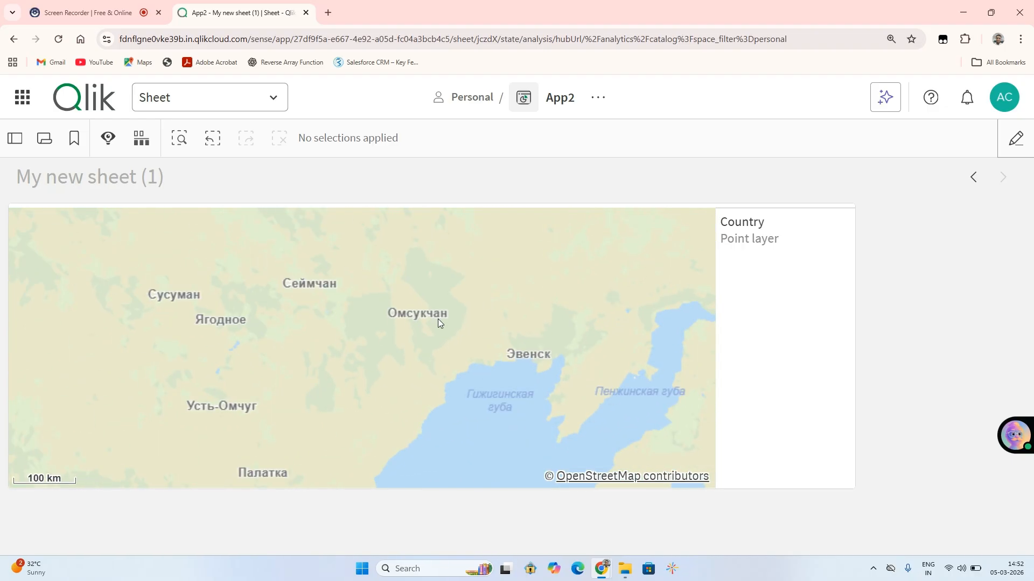
pyautogui.scroll(3, 653, 454)
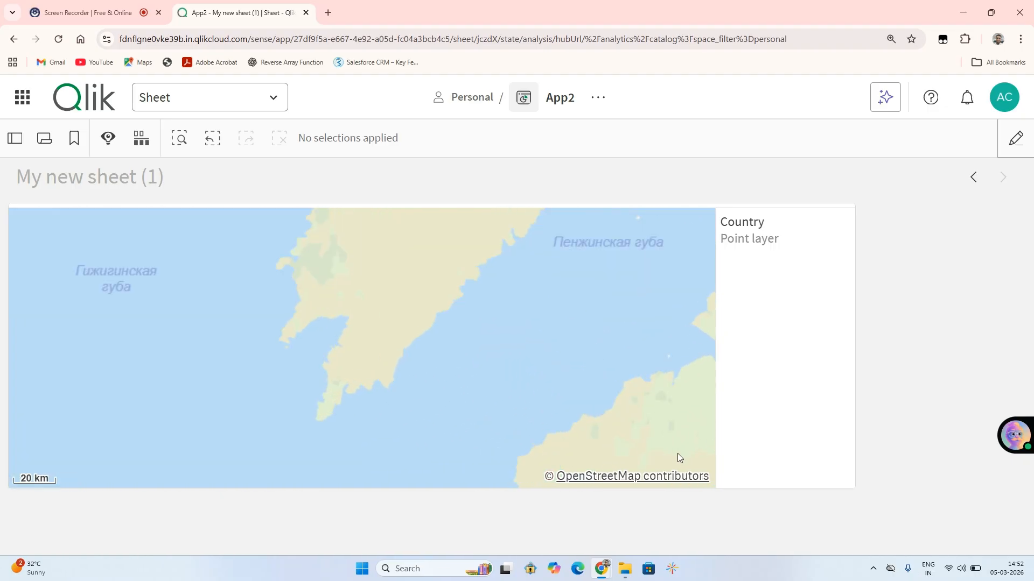
pyautogui.scroll(2, 678, 454)
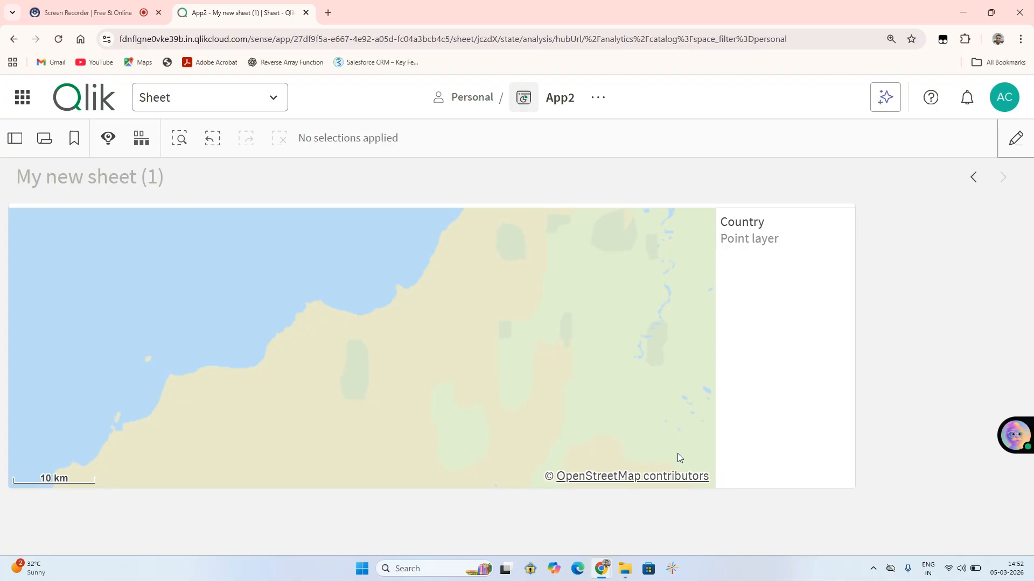
pyautogui.scroll(-3, 677, 454)
pyautogui.scroll(2, 678, 454)
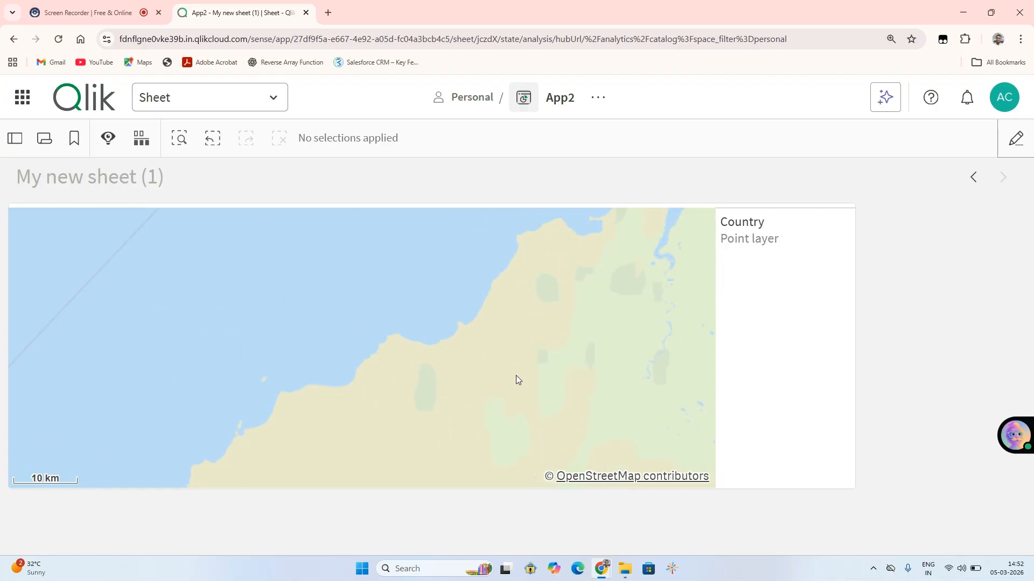
pyautogui.scroll(-1, 501, 387)
pyautogui.scroll(2, 502, 386)
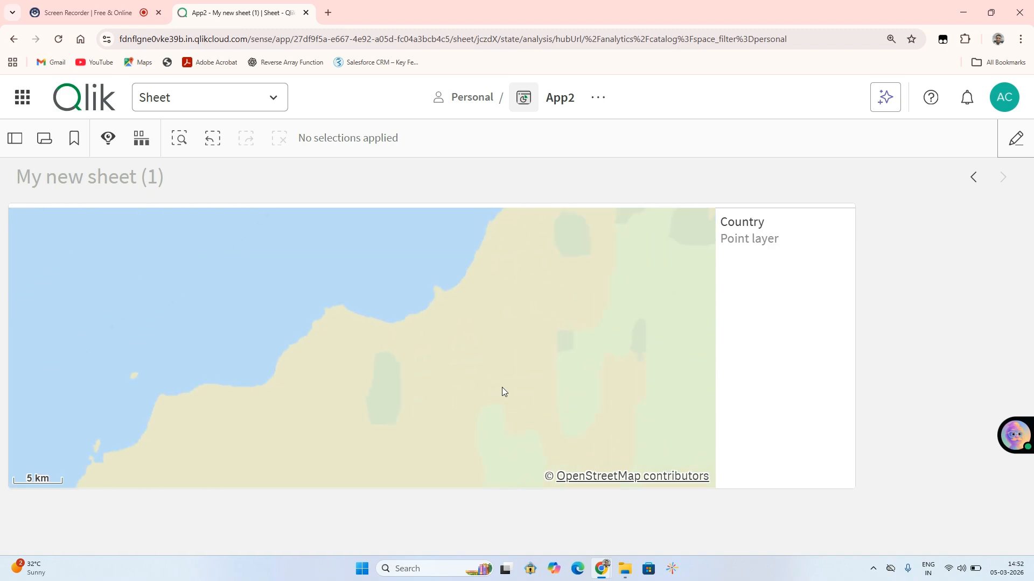
pyautogui.scroll(1, 502, 387)
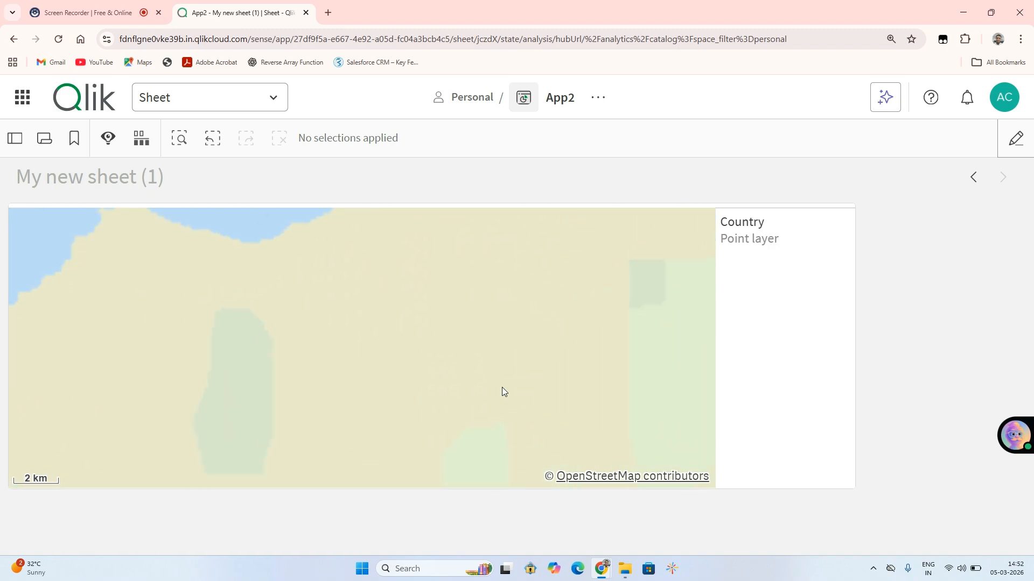
pyautogui.scroll(-3, 502, 388)
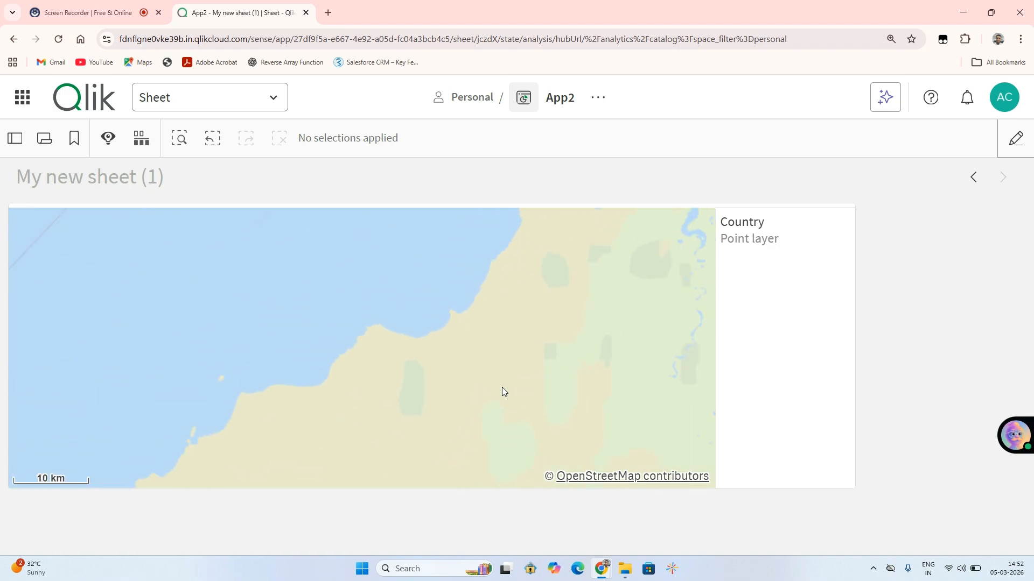
pyautogui.scroll(-3, 502, 388)
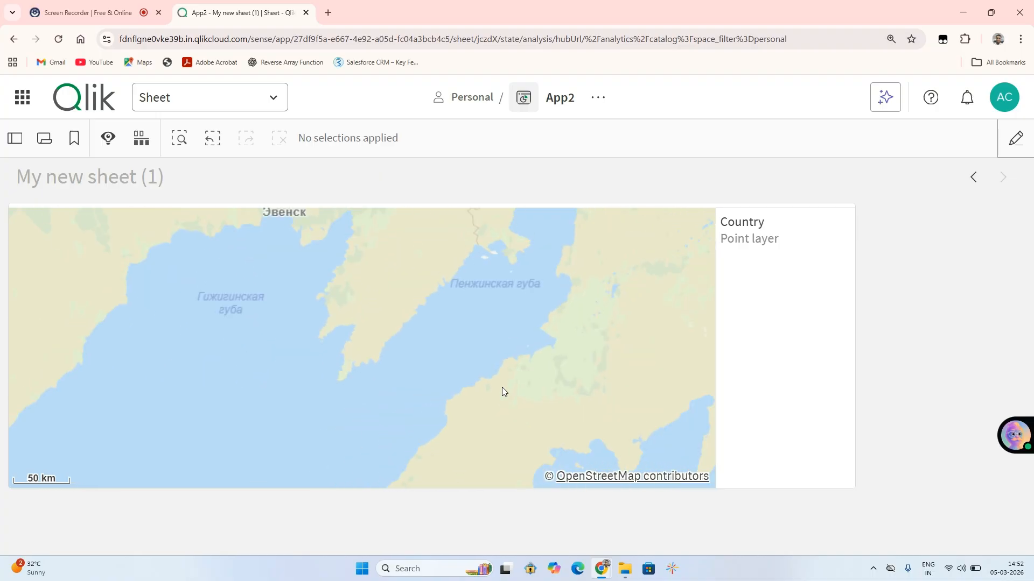
pyautogui.scroll(-1, 502, 388)
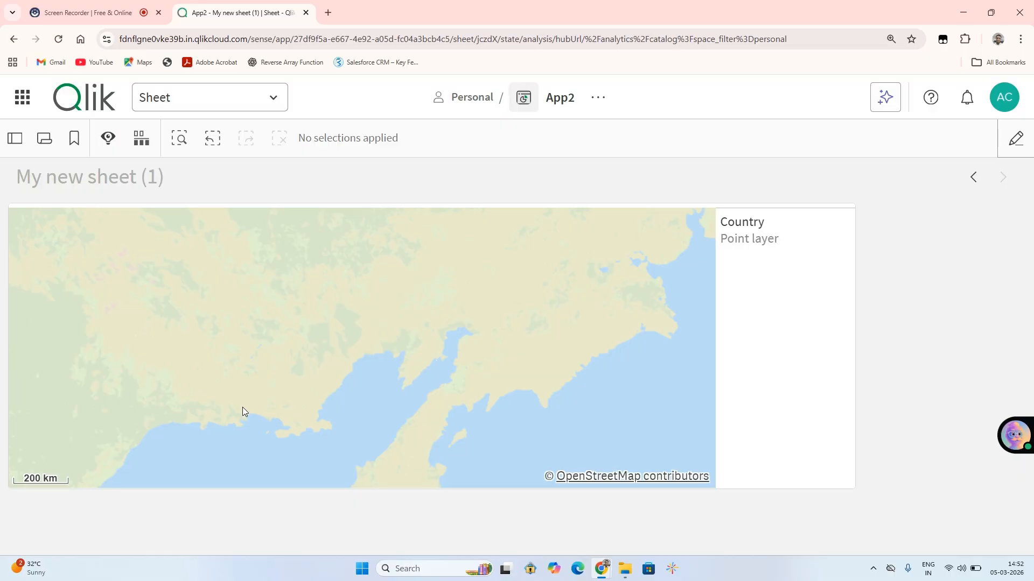
pyautogui.scroll(-2, 242, 407)
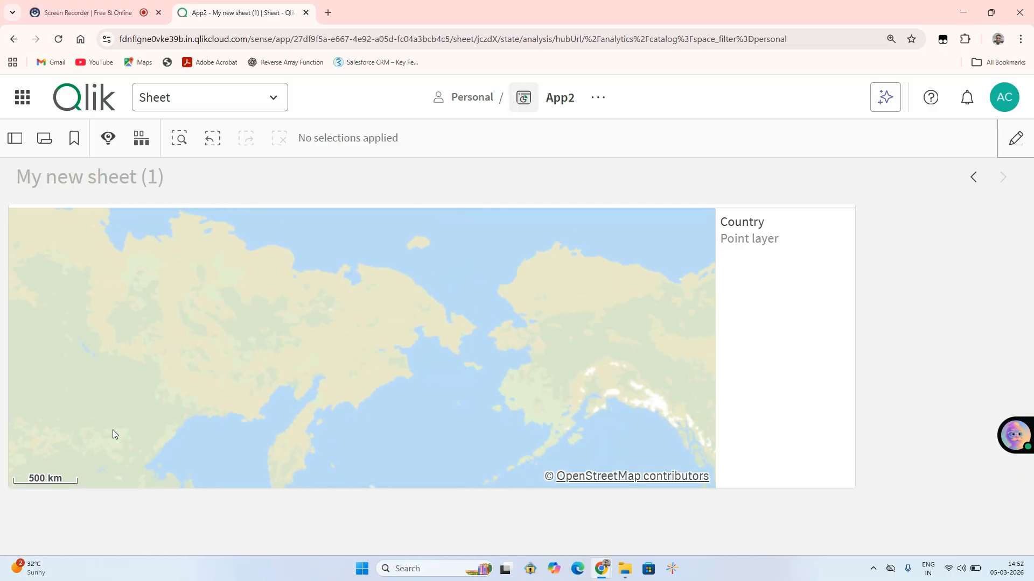
pyautogui.scroll(-1, 112, 430)
pyautogui.scroll(-1, 112, 430)
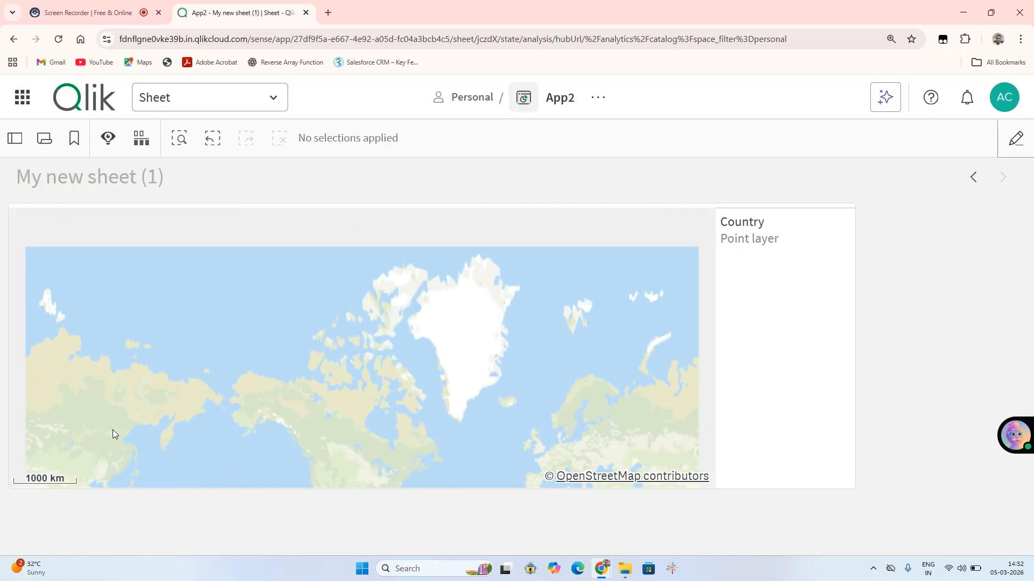
pyautogui.scroll(1, 61, 434)
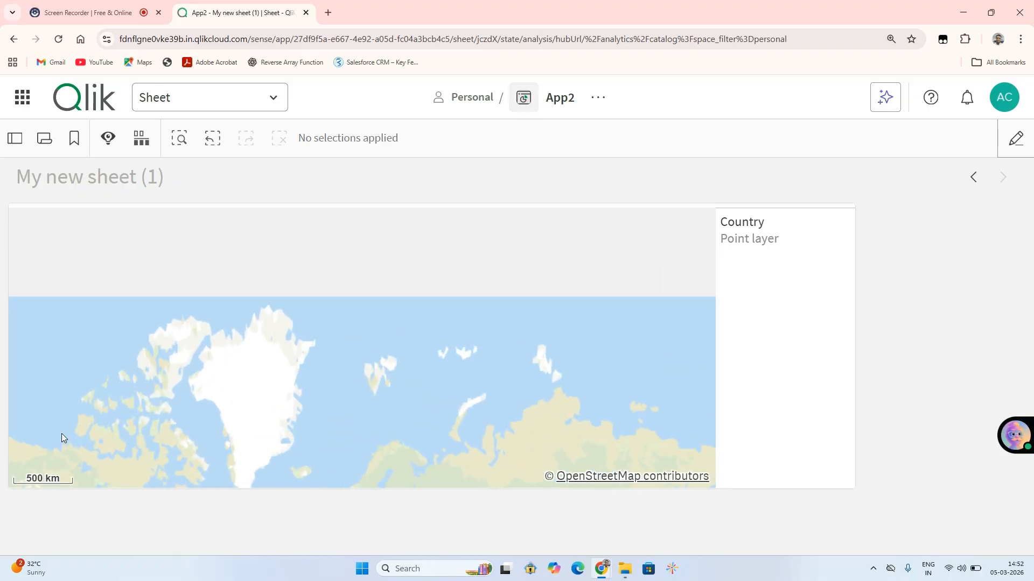
pyautogui.scroll(1, 131, 443)
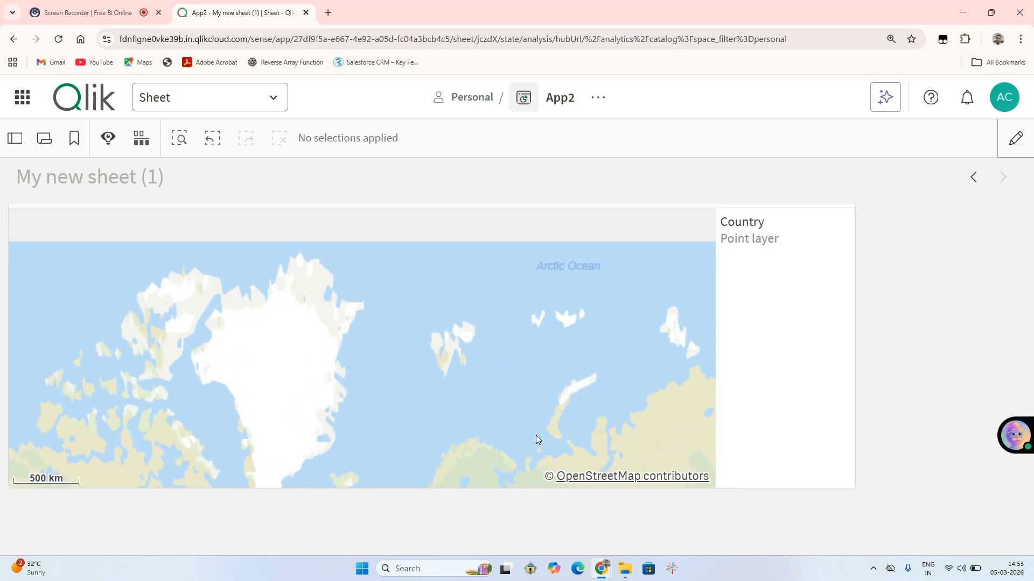
pyautogui.click(156, 6)
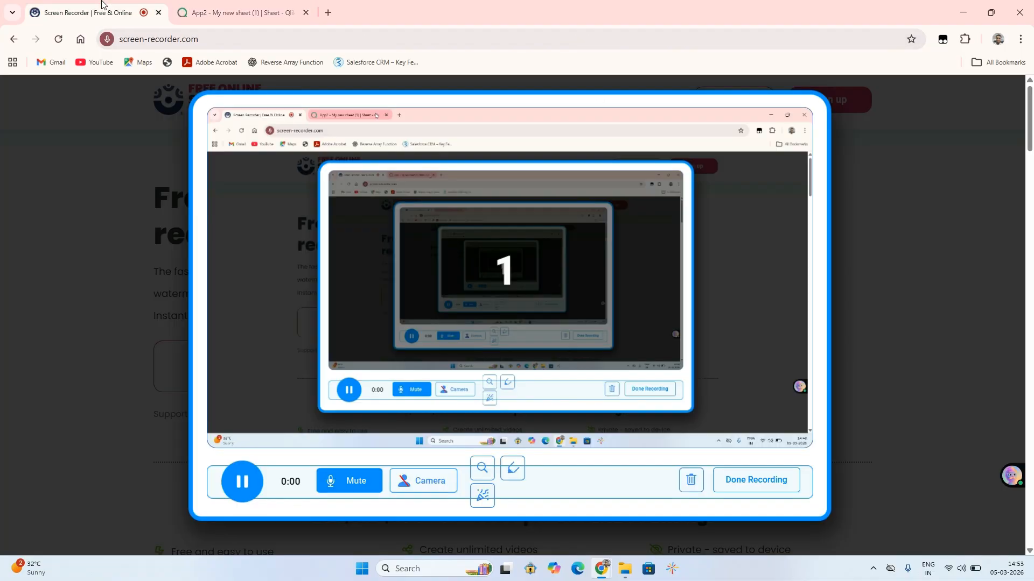